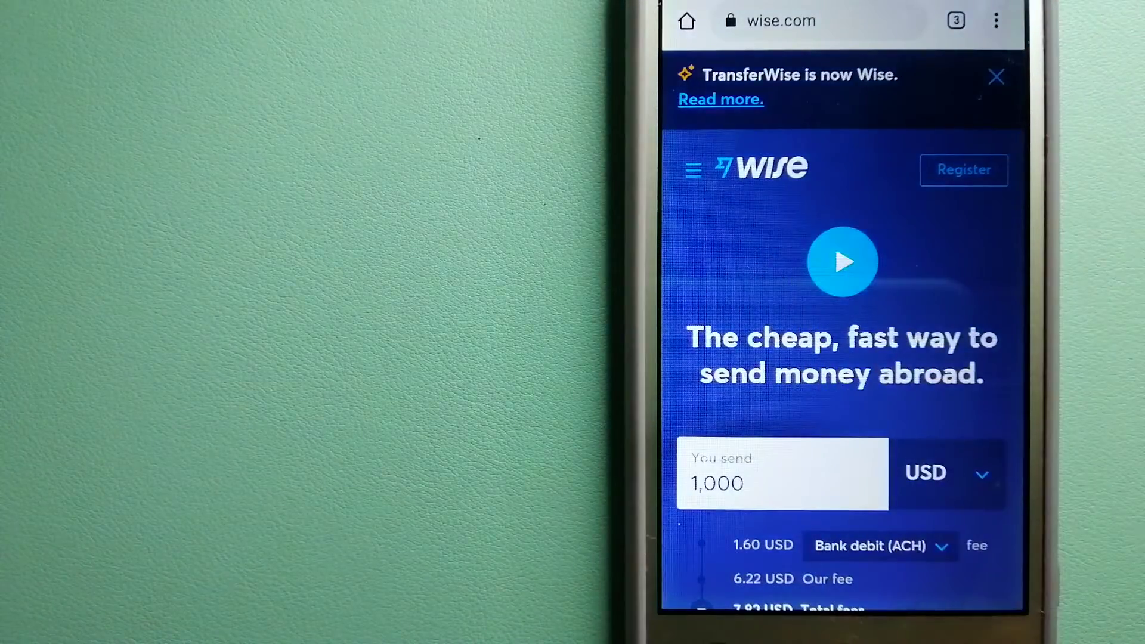
Step: Bring up the open-tabs overview from the Wise homepage showing the 1,000 USD quote
click(957, 21)
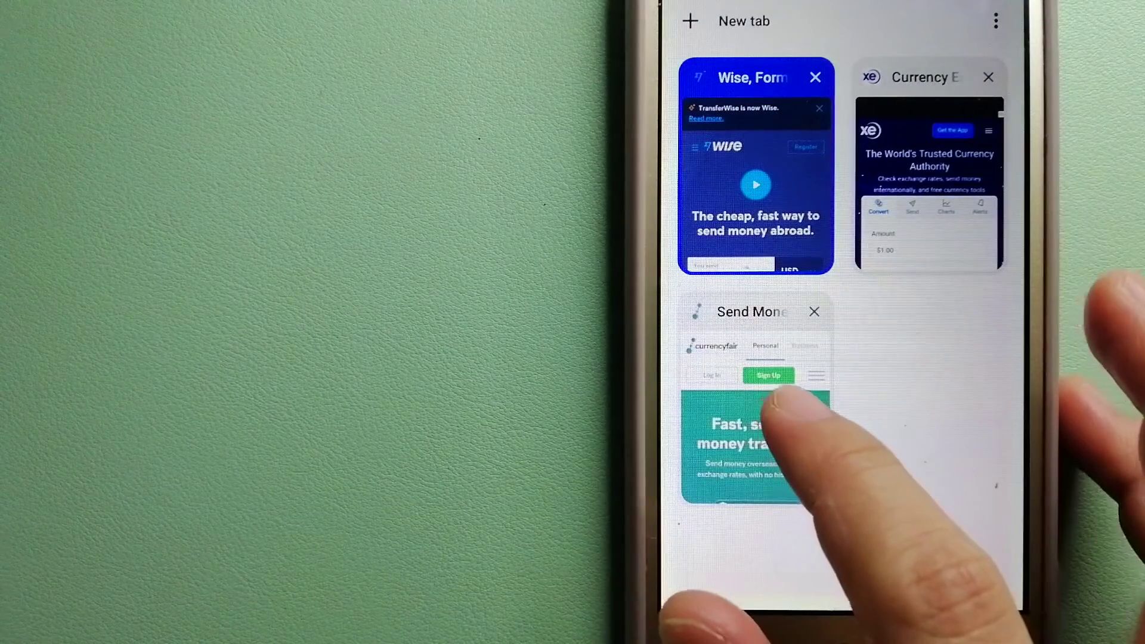
Step: Switch to the CurrencyFair tab with its €10,000 transfer calculator
click(769, 420)
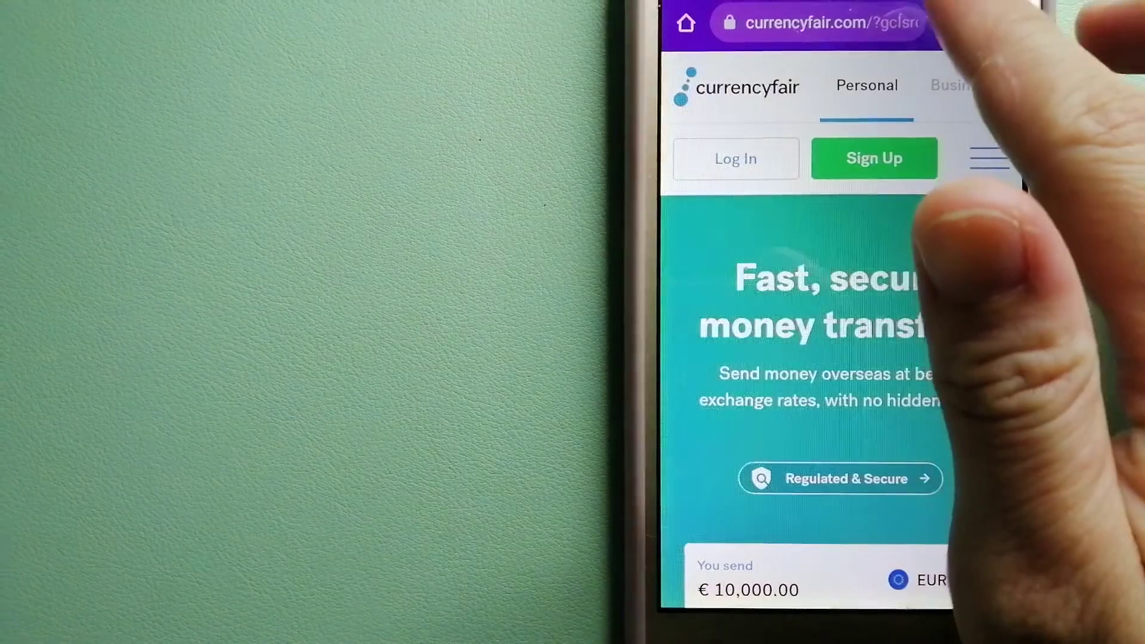
Step: Switch from CurrencyFair to the xe.com Currency Exchange tab showing $1.00 USD
click(955, 19)
click(922, 170)
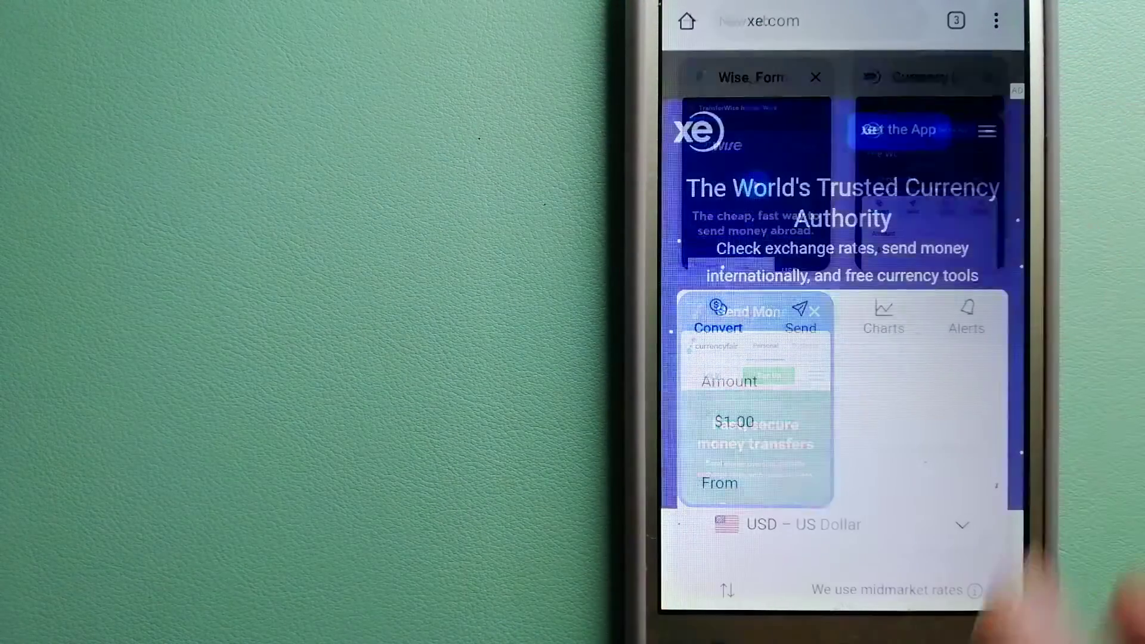